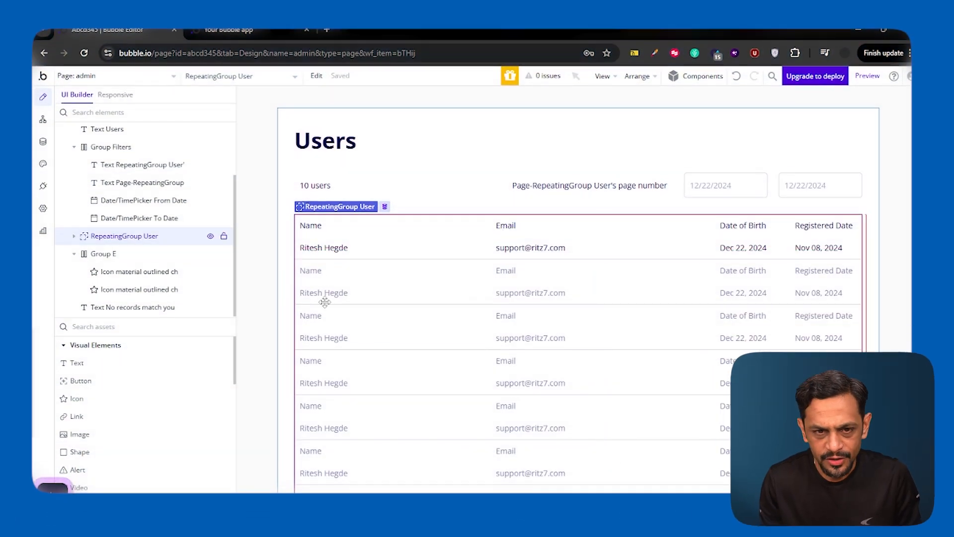
- Add an Input element to the filters row before the date pickers and set its placeholder to "Search by Name"
{"action": "left_click", "coordinate": [109, 327]}
{"action": "type", "text": "input"}
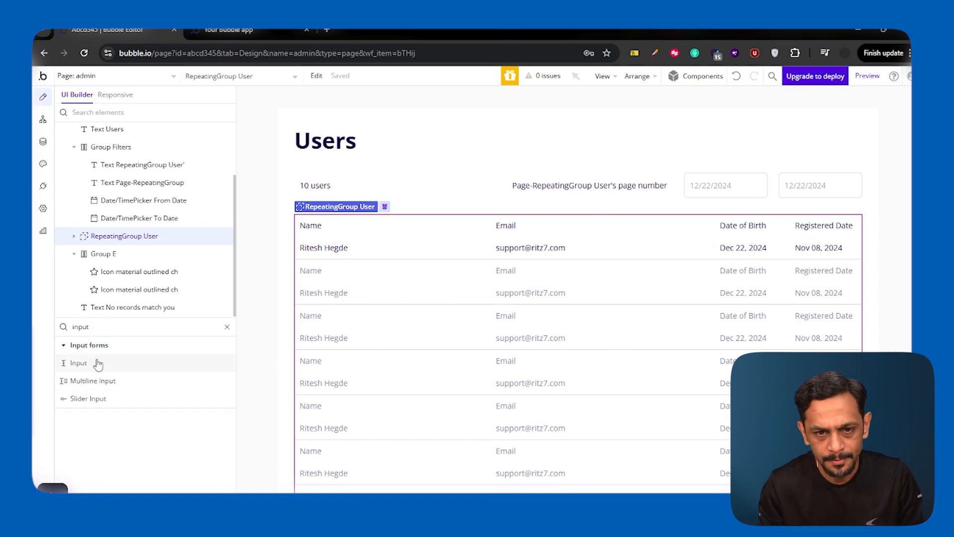
{"action": "left_click", "coordinate": [79, 362]}
{"action": "left_click", "coordinate": [675, 185]}
{"action": "triple_click", "coordinate": [602, 292]}
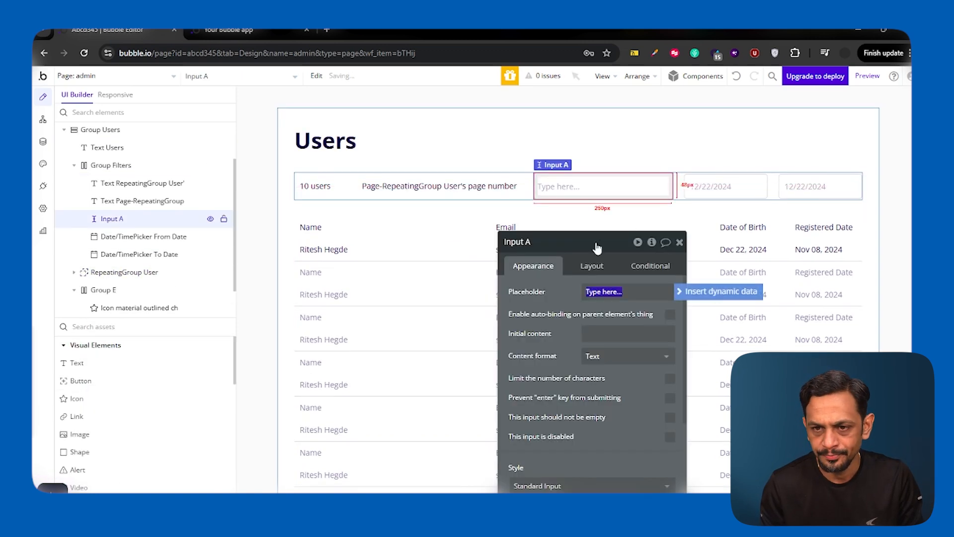
{"action": "type", "text": "Se"}
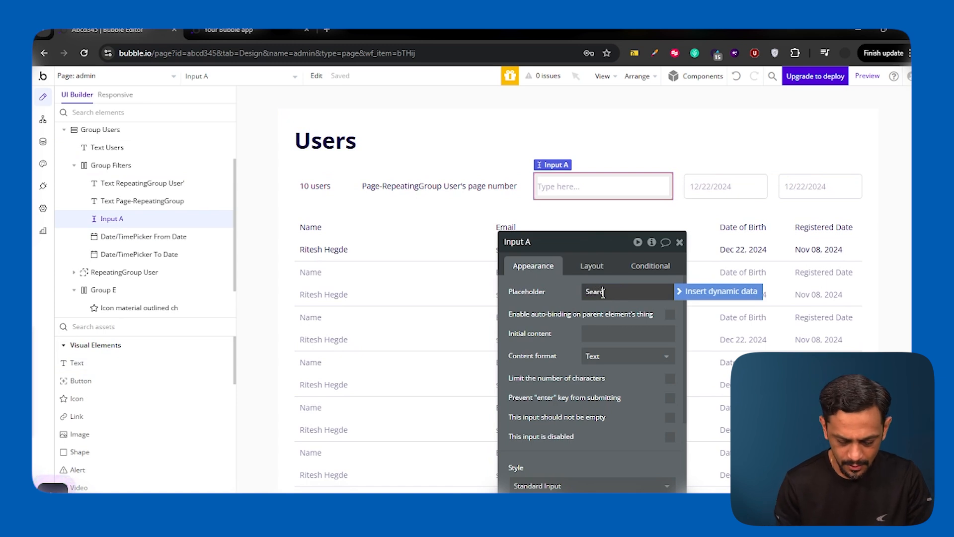
{"action": "type", "text": "arch by Name"}
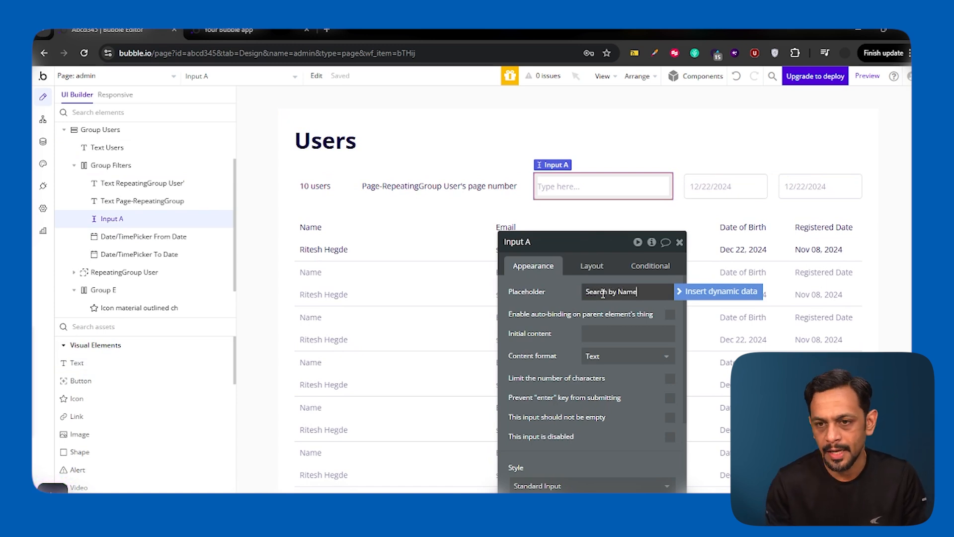
{"action": "left_click", "coordinate": [572, 290]}
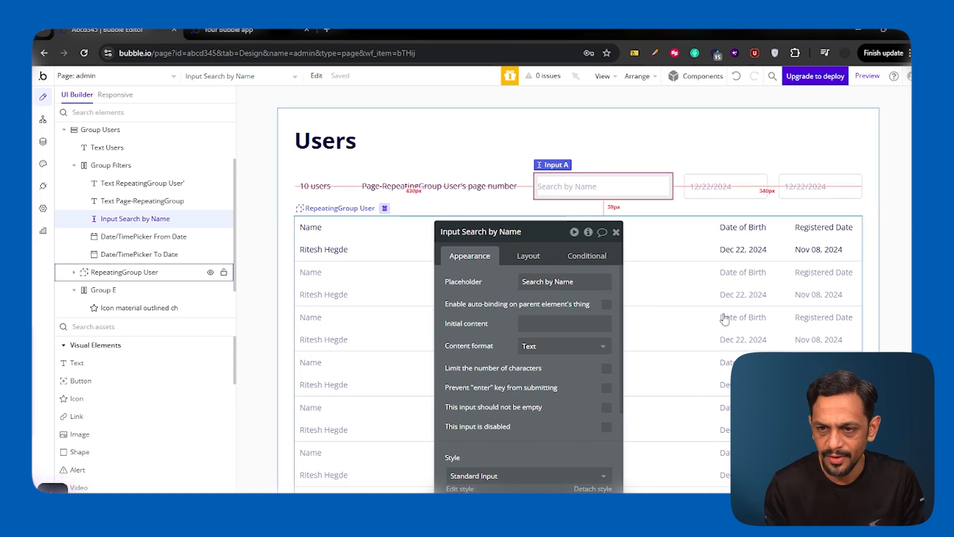
- Add a constraint on the Name field with the "contains" operator to RepeatingGroup User's Search for Users data source
{"action": "left_click", "coordinate": [698, 322]}
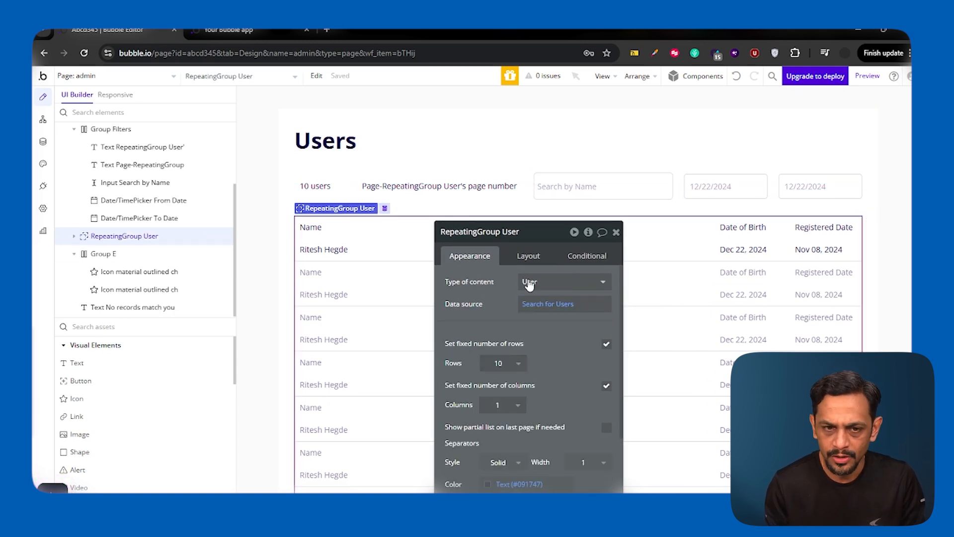
{"action": "left_click", "coordinate": [537, 304]}
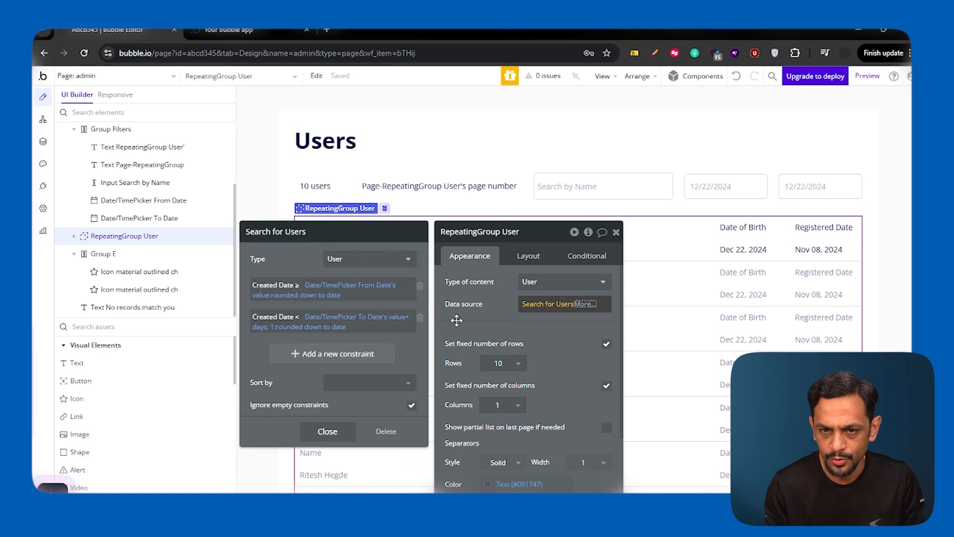
{"action": "left_click", "coordinate": [328, 353]}
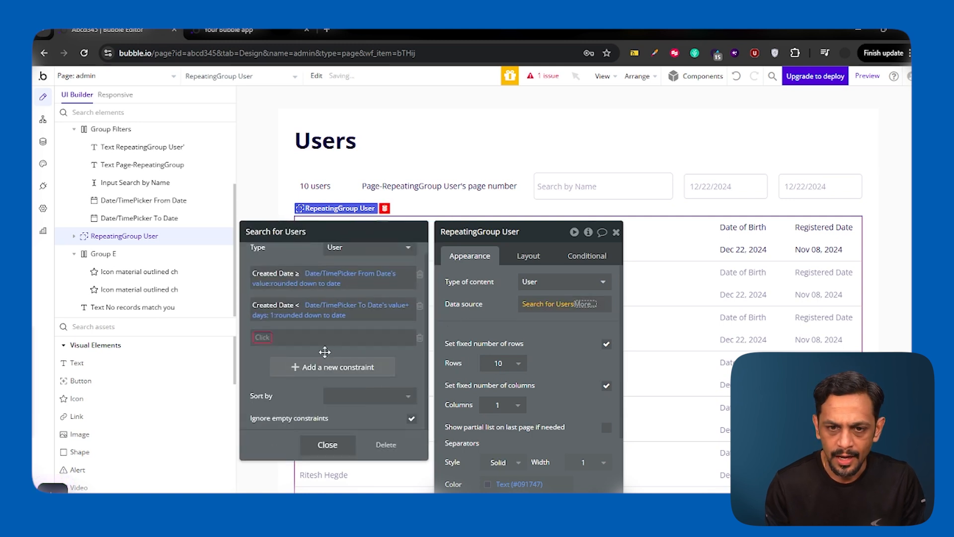
{"action": "left_click", "coordinate": [261, 338]}
{"action": "type", "text": "name"}
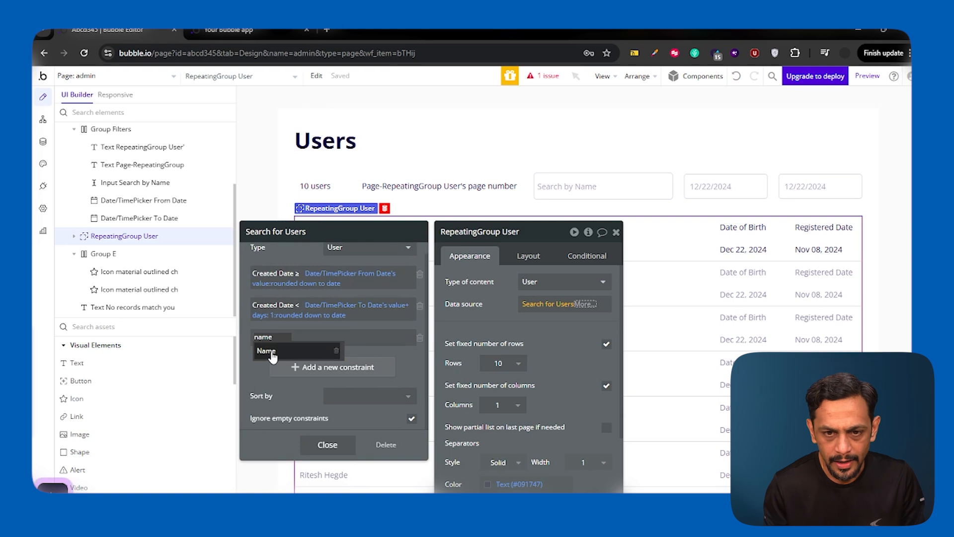
{"action": "left_click", "coordinate": [273, 355]}
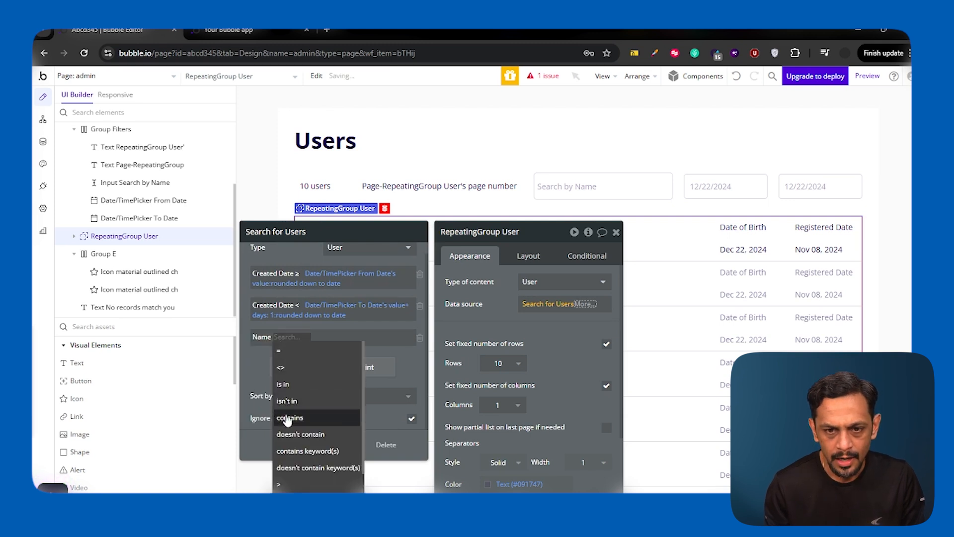
{"action": "left_click", "coordinate": [287, 419]}
- Set the Name constraint's value to Input Search by Name's value and finish the expression
{"action": "left_click", "coordinate": [315, 338]}
{"action": "type", "text": "inpu"}
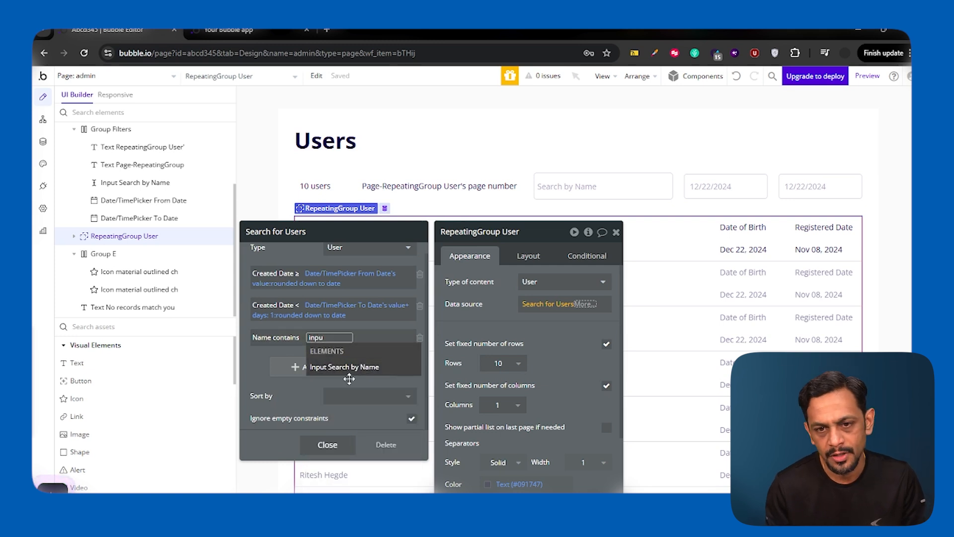
{"action": "left_click", "coordinate": [332, 368]}
{"action": "left_click", "coordinate": [281, 377]}
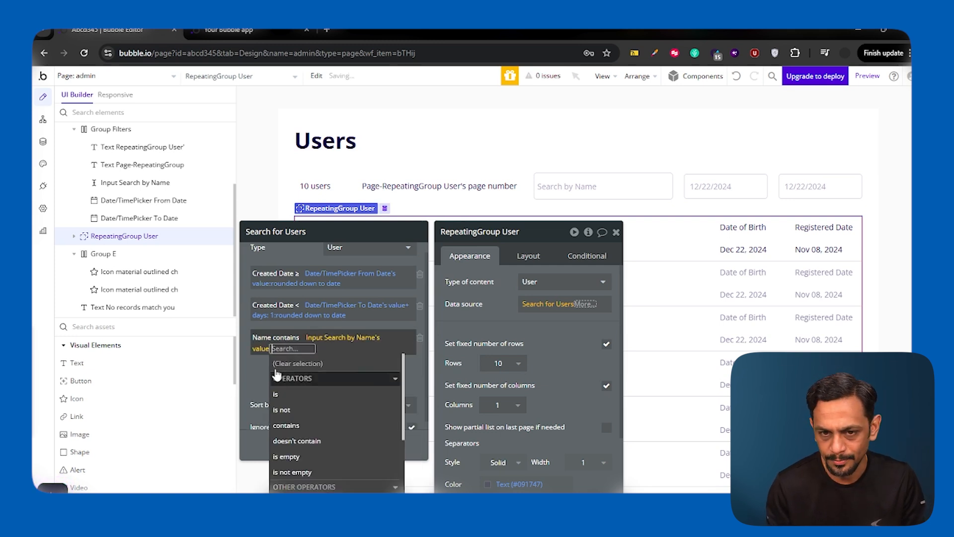
{"action": "left_click", "coordinate": [250, 363]}
{"action": "left_click", "coordinate": [483, 293]}
- Switch to the app preview, test the name search with a partial user name and "Support", and clear the search
{"action": "left_click", "coordinate": [252, 33]}
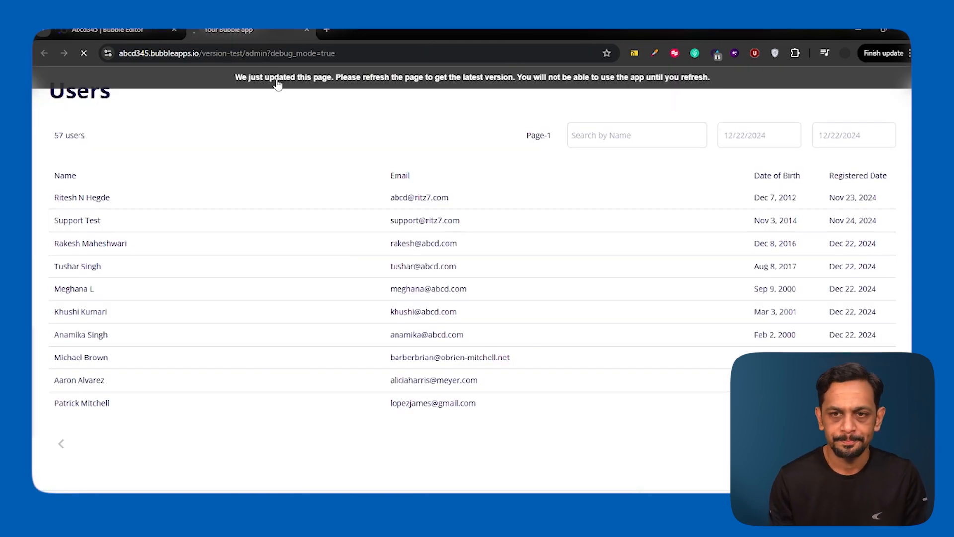
{"action": "left_click", "coordinate": [618, 139]}
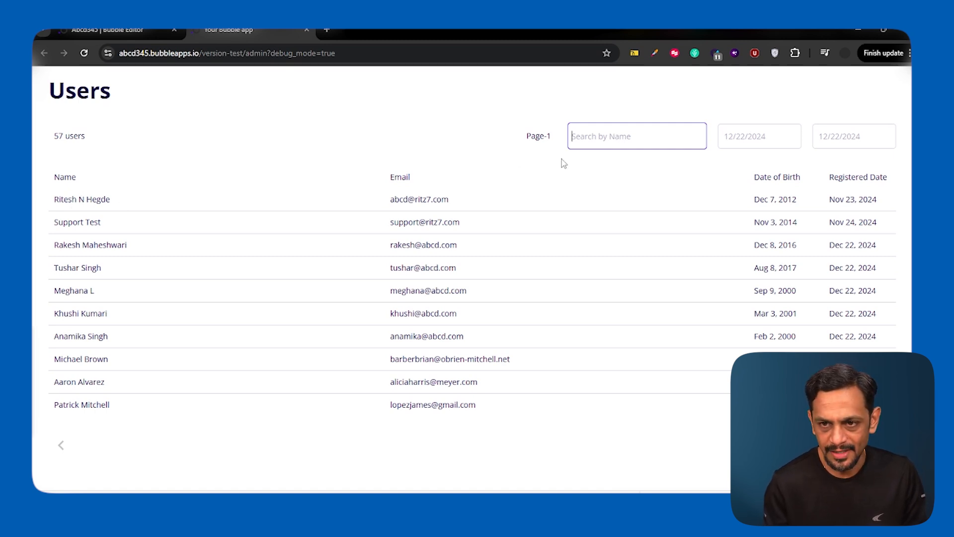
{"action": "type", "text": "d"}
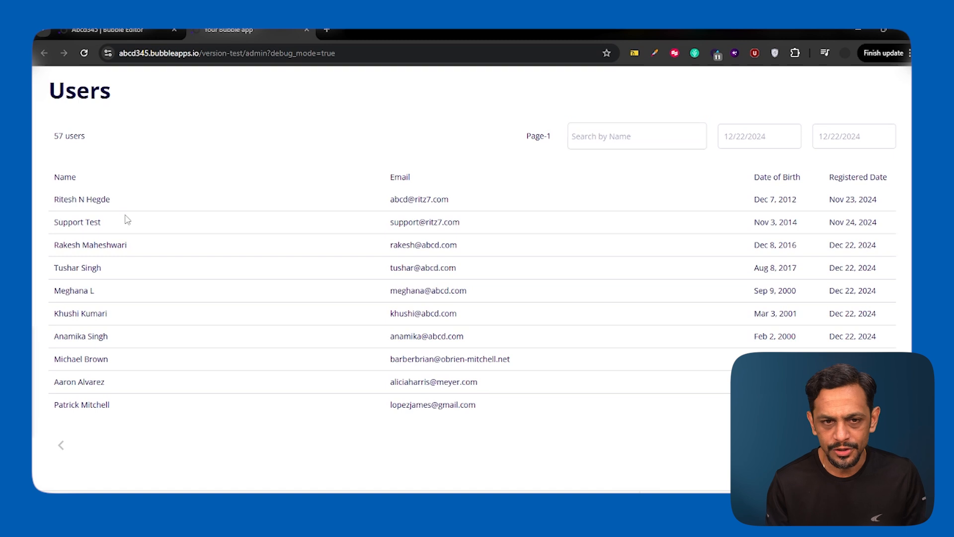
{"action": "left_click", "coordinate": [623, 142]}
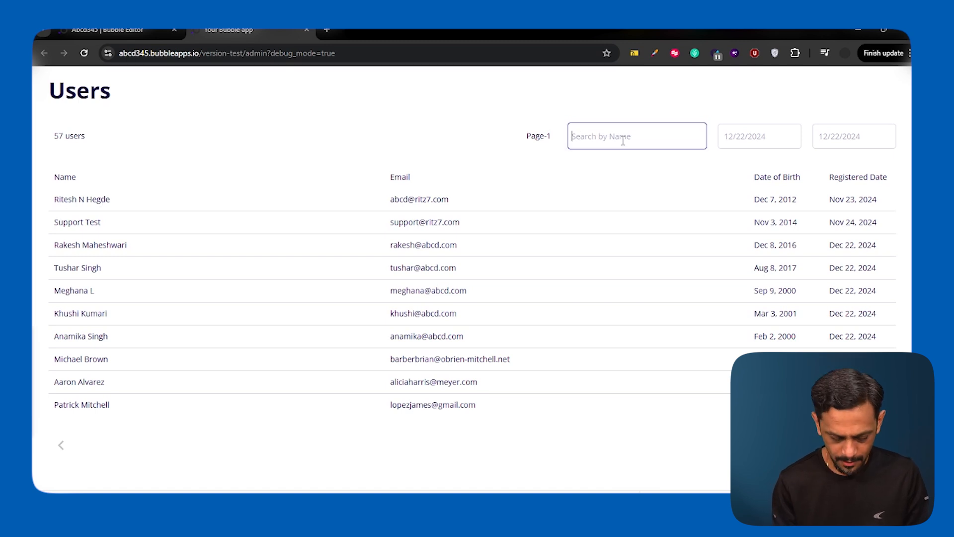
{"action": "type", "text": "Rit"}
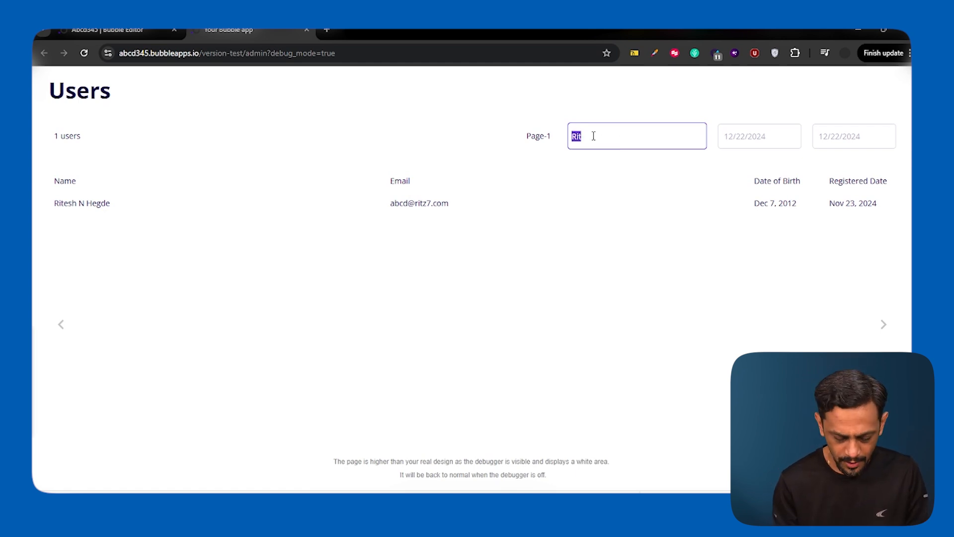
{"action": "type", "text": "Support"}
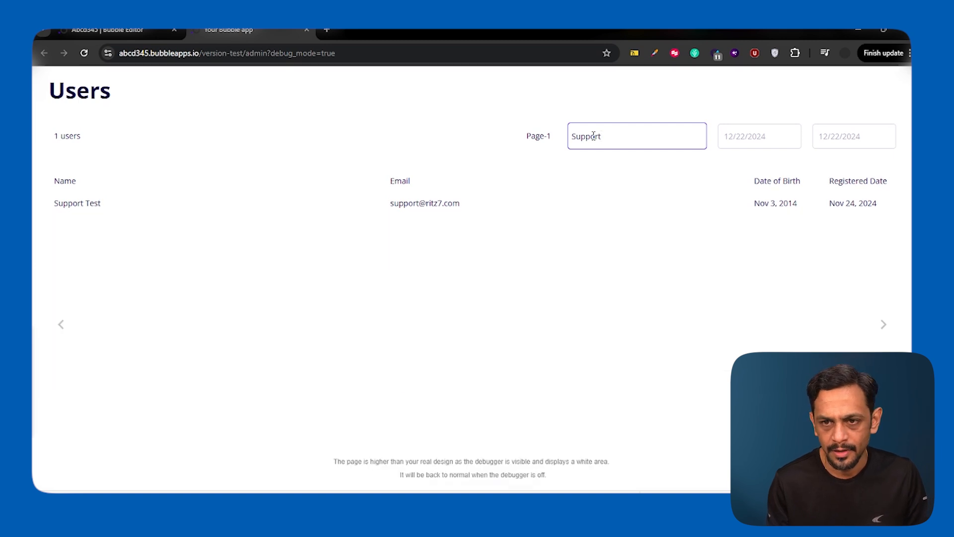
{"action": "double_click", "coordinate": [594, 135]}
{"action": "key", "text": "BackSpace"}
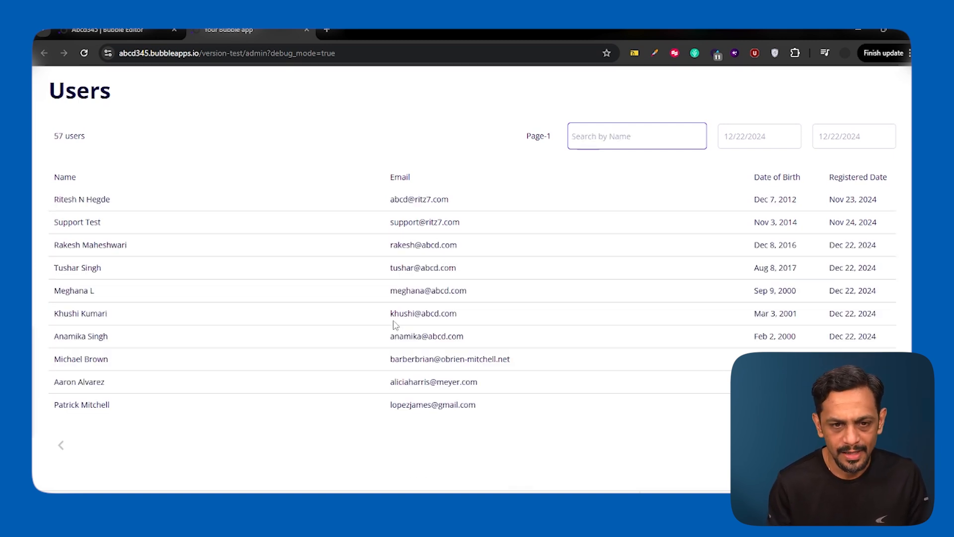
- Page through the users list to page 4 and test the name search with a first name listed there, in both capitalised and lowercase form
{"action": "left_click", "coordinate": [884, 445]}
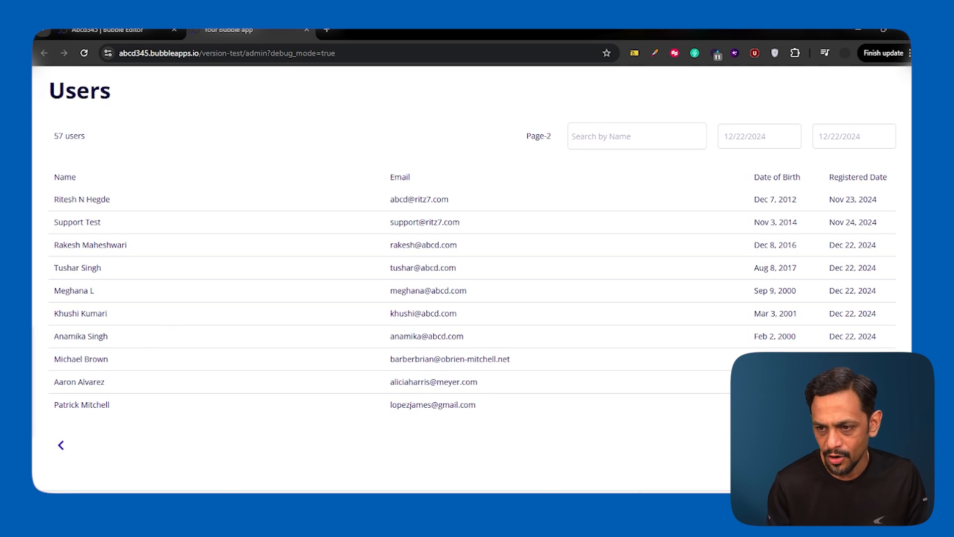
{"action": "left_click", "coordinate": [885, 445]}
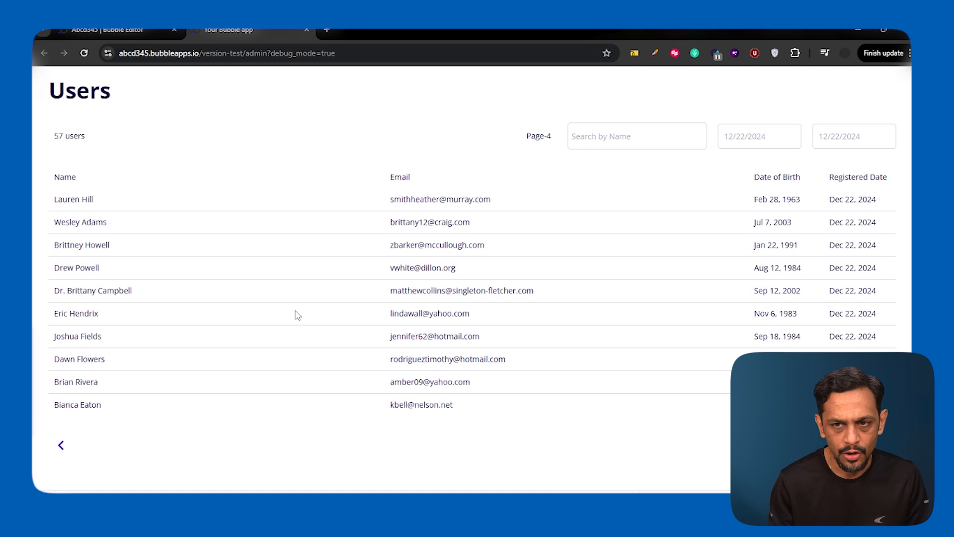
{"action": "left_click", "coordinate": [589, 140]}
{"action": "type", "text": "Dawn"}
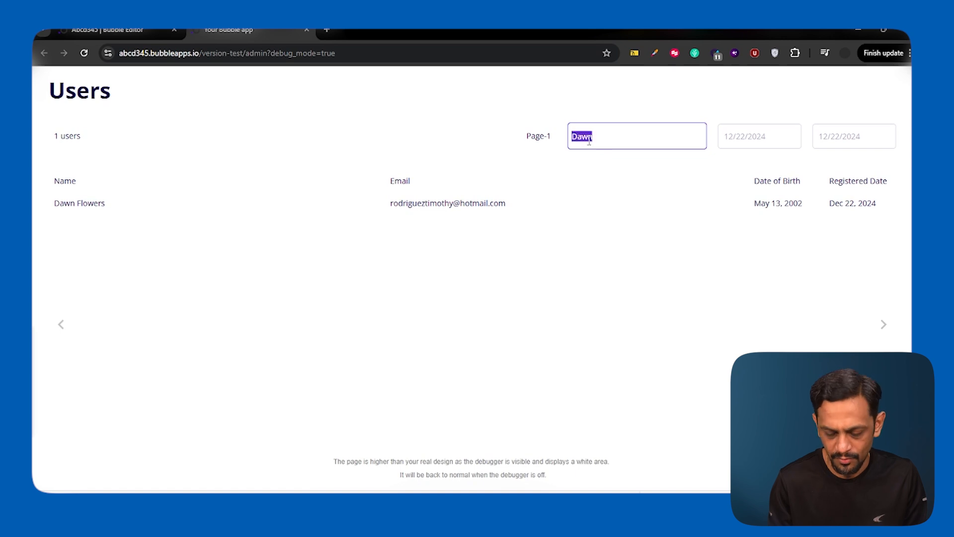
{"action": "key", "text": "BackSpace"}
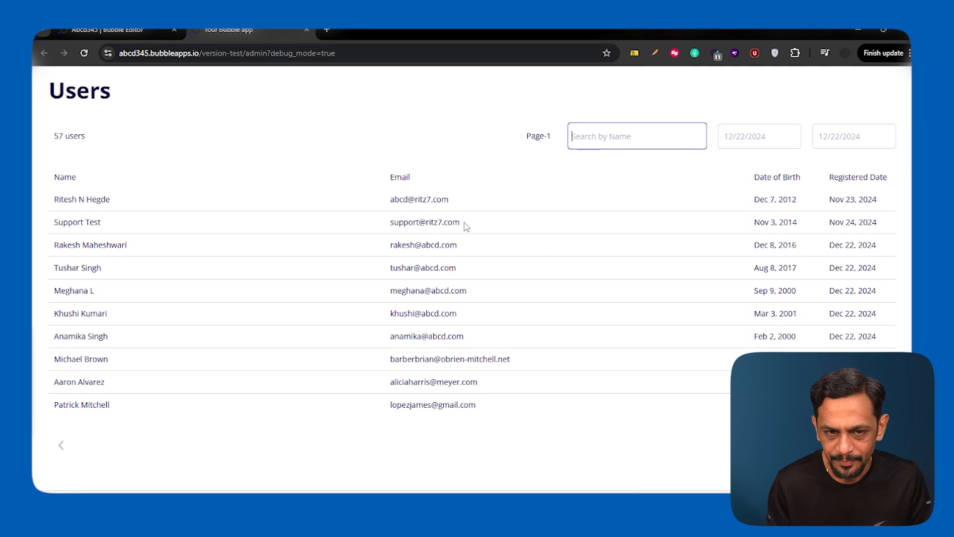
{"action": "type", "text": "dawn"}
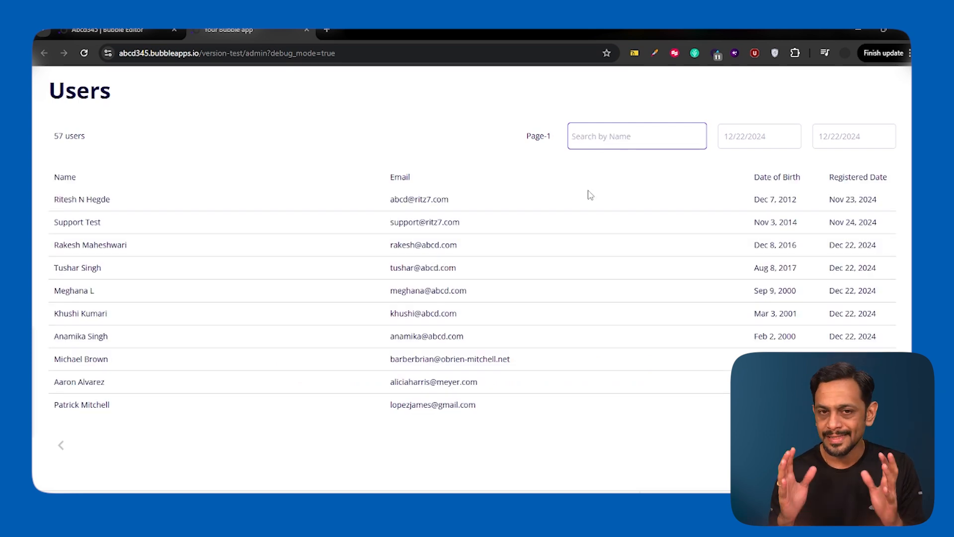
- Search the users list for the first listed user's full first name
{"action": "left_click", "coordinate": [590, 136]}
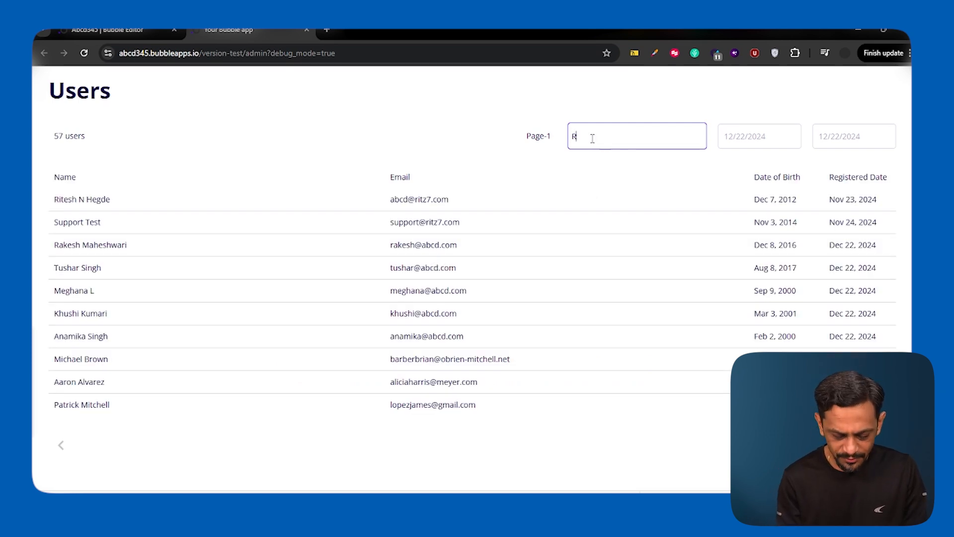
{"action": "type", "text": "Ritesh"}
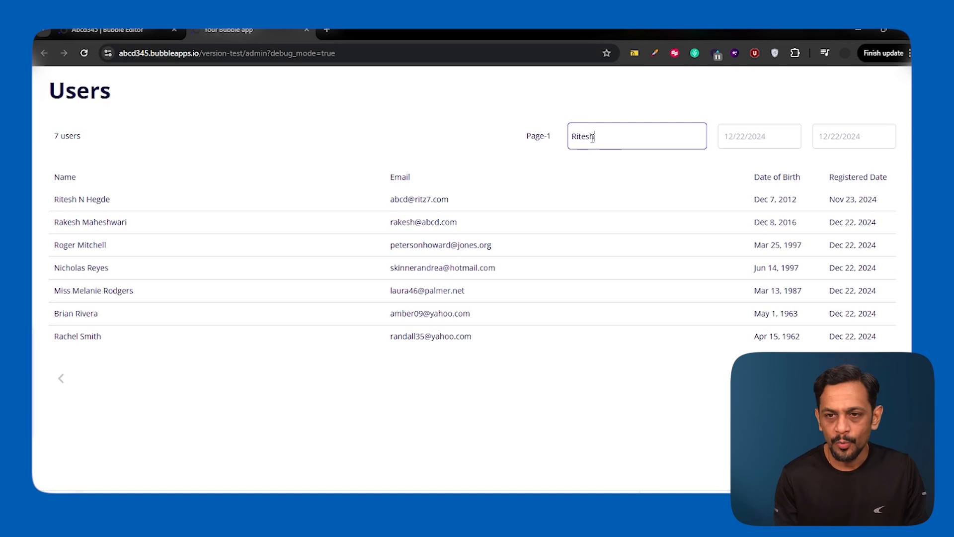
{"action": "left_click", "coordinate": [594, 167]}
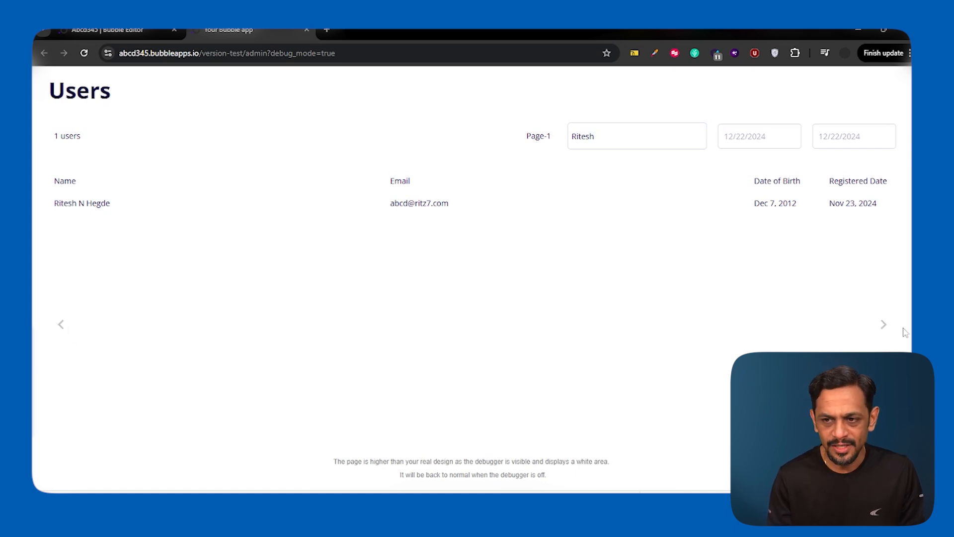
- Return to the Bubble editor and set the page-arrow group, Group E, to collapse when hidden and not be visible on page load
{"action": "left_click", "coordinate": [111, 31]}
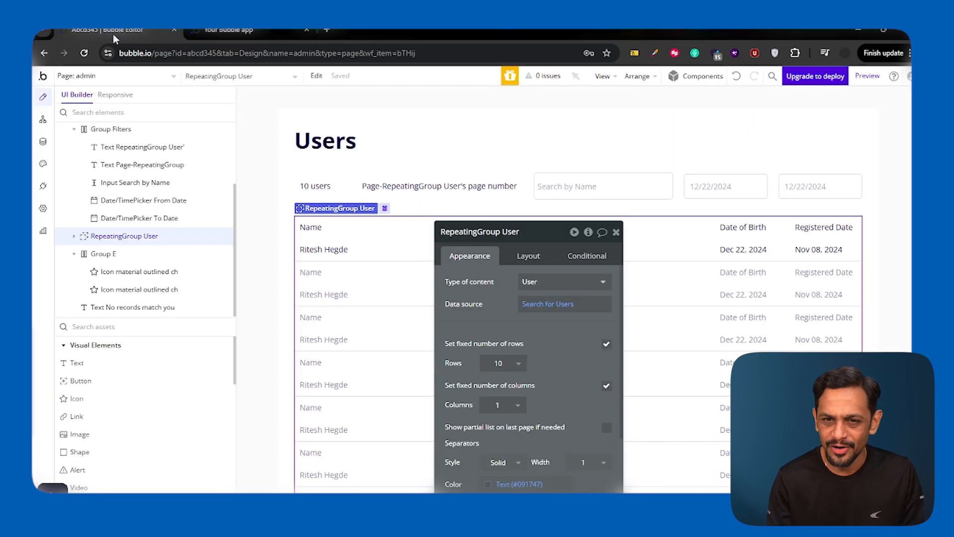
{"action": "left_click", "coordinate": [616, 232]}
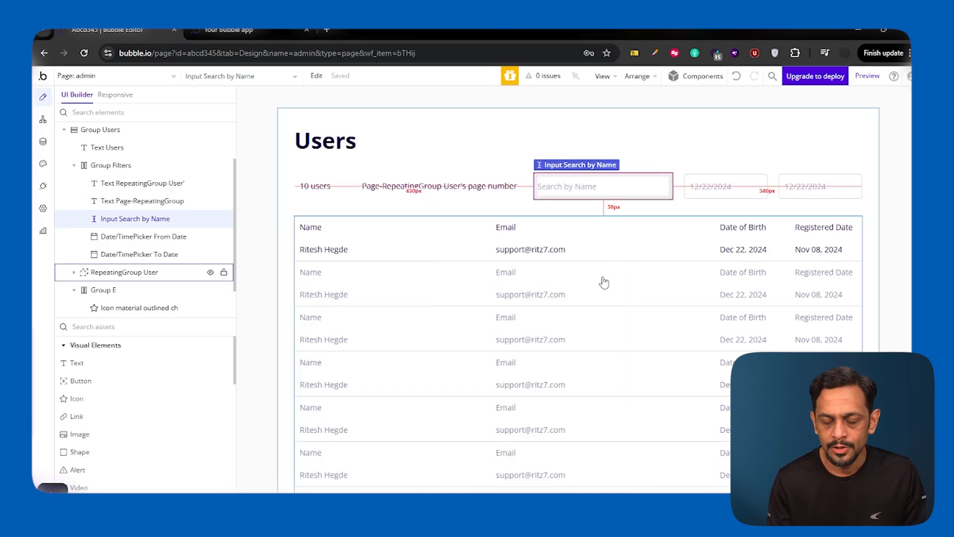
{"action": "scroll", "coordinate": [601, 289], "scroll_direction": "down", "scroll_amount": 5}
{"action": "double_click", "coordinate": [573, 415]}
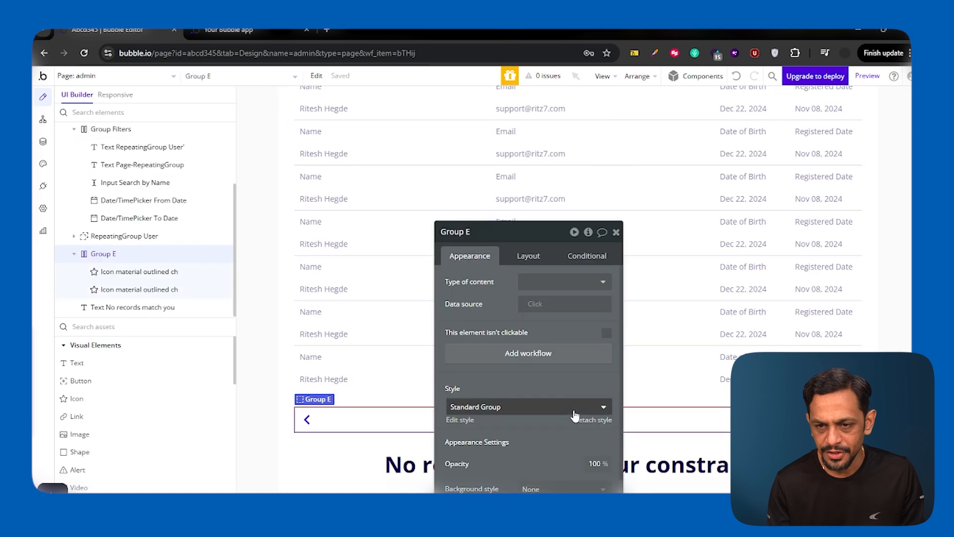
{"action": "left_click", "coordinate": [529, 251]}
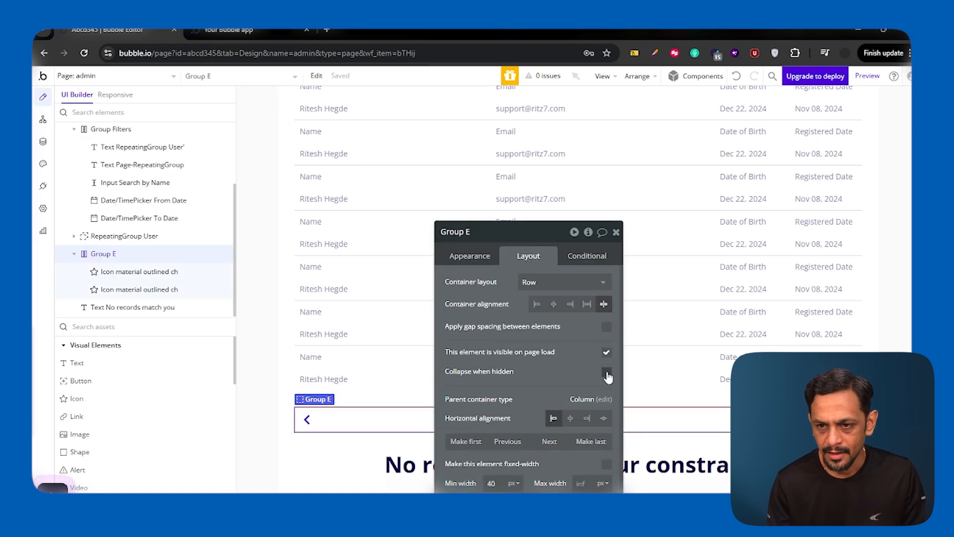
{"action": "left_click", "coordinate": [607, 372]}
{"action": "left_click", "coordinate": [606, 352]}
- Define a condition on Group E for when RepeatingGroup User's List of Users:count > 10
{"action": "left_click", "coordinate": [592, 258]}
{"action": "left_click", "coordinate": [519, 288]}
{"action": "left_click", "coordinate": [489, 289]}
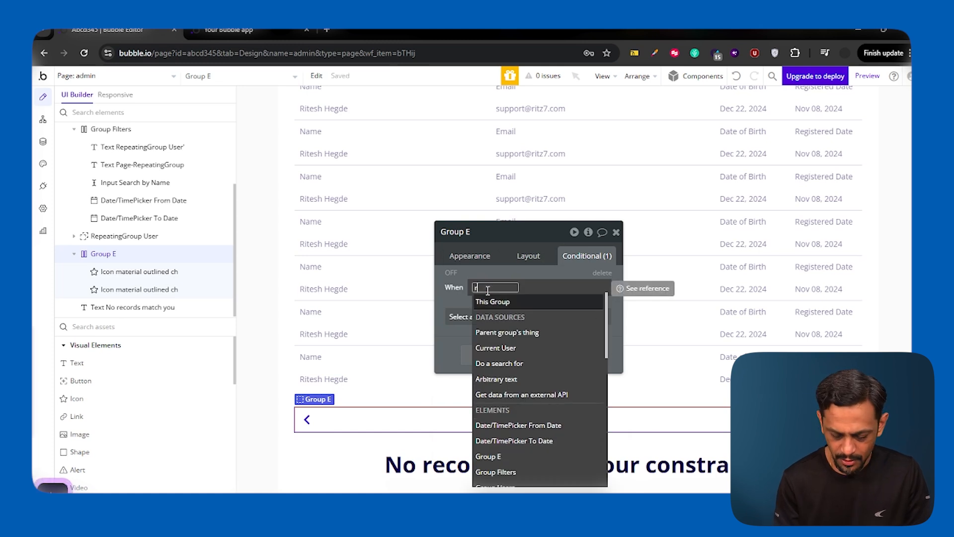
{"action": "type", "text": "repea"}
{"action": "left_click", "coordinate": [521, 318]}
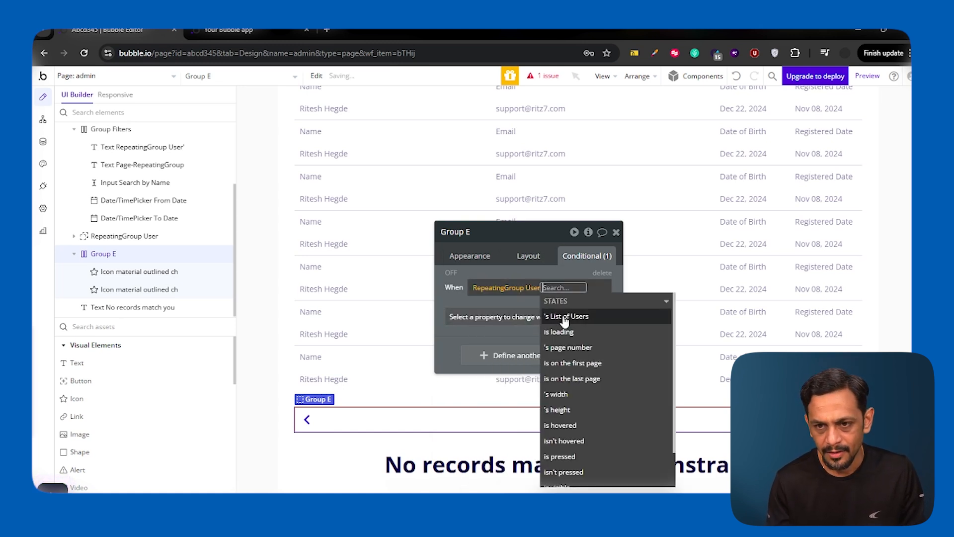
{"action": "left_click", "coordinate": [518, 321]}
{"action": "left_click", "coordinate": [507, 328]}
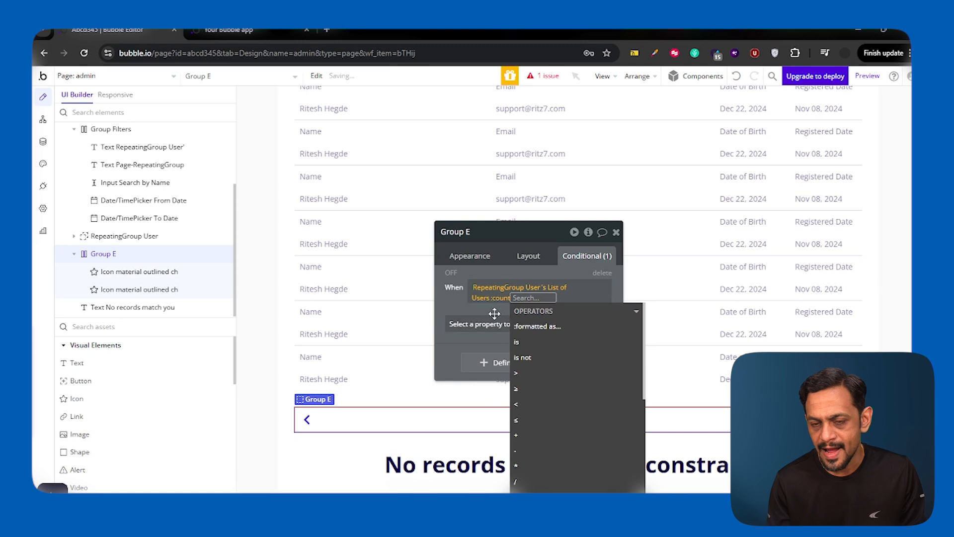
{"action": "left_click", "coordinate": [518, 377]}
{"action": "type", "text": "10"}
{"action": "key", "text": "Return"}
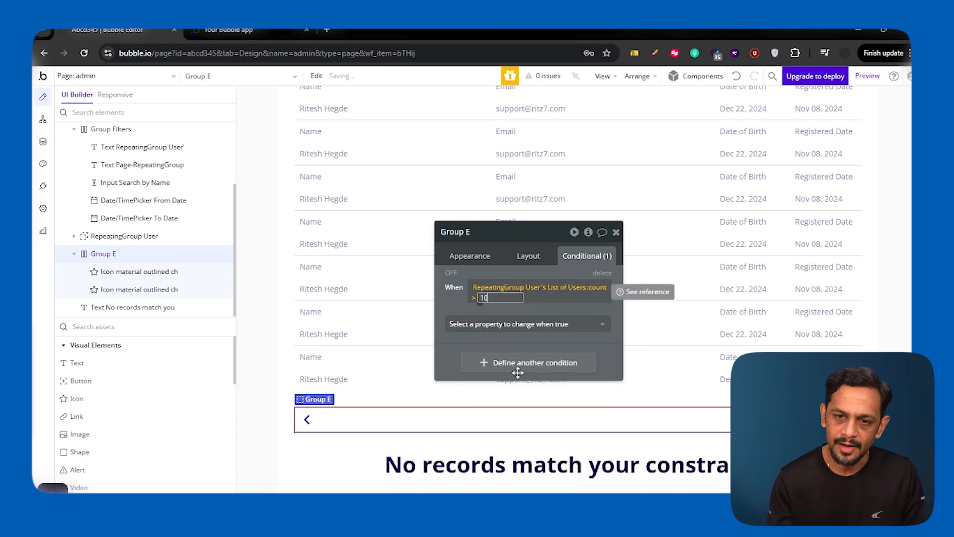
{"action": "left_click", "coordinate": [453, 295]}
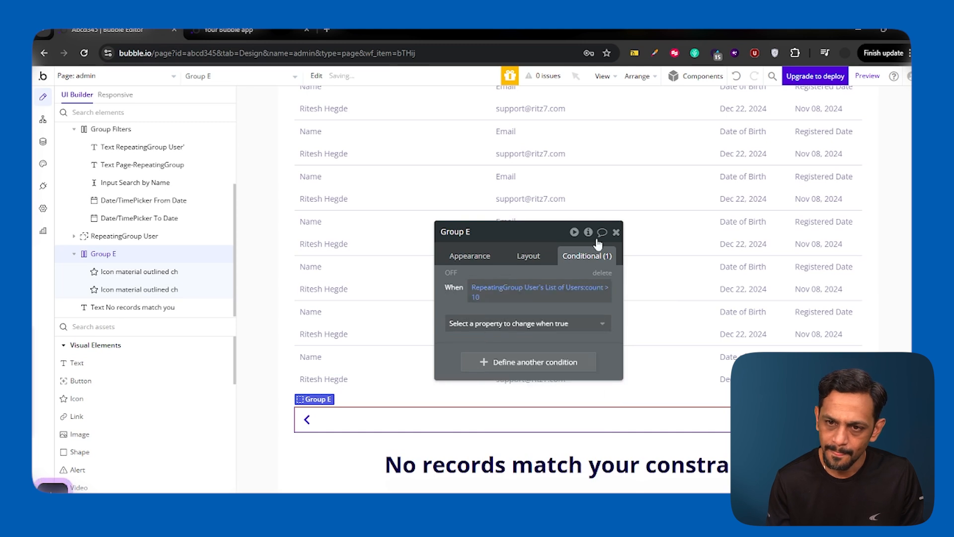
{"action": "left_click", "coordinate": [617, 232]}
- Reload the app preview and search for a user's first name to check the page arrows
{"action": "left_click", "coordinate": [261, 33]}
{"action": "key", "text": "ctrl+r"}
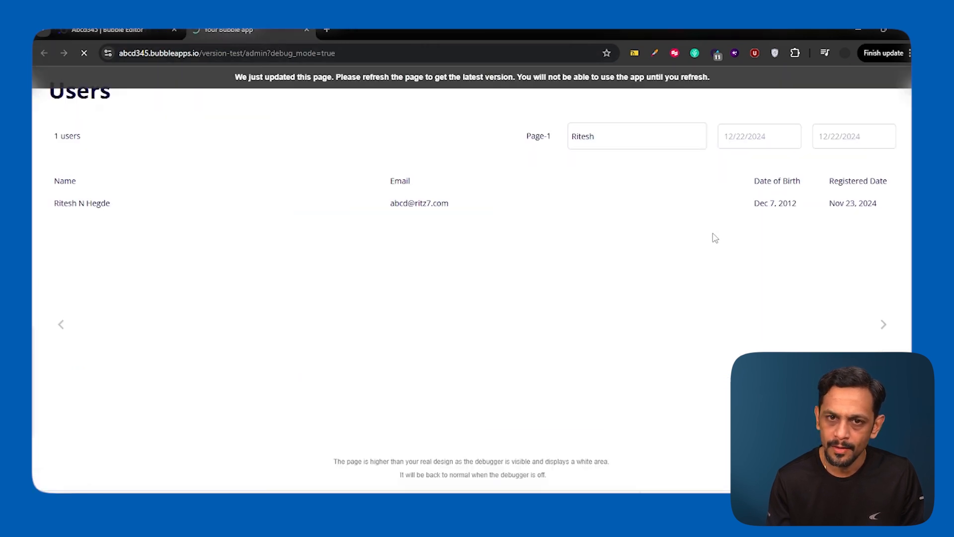
{"action": "left_click", "coordinate": [632, 145]}
{"action": "type", "text": "Ritesh"}
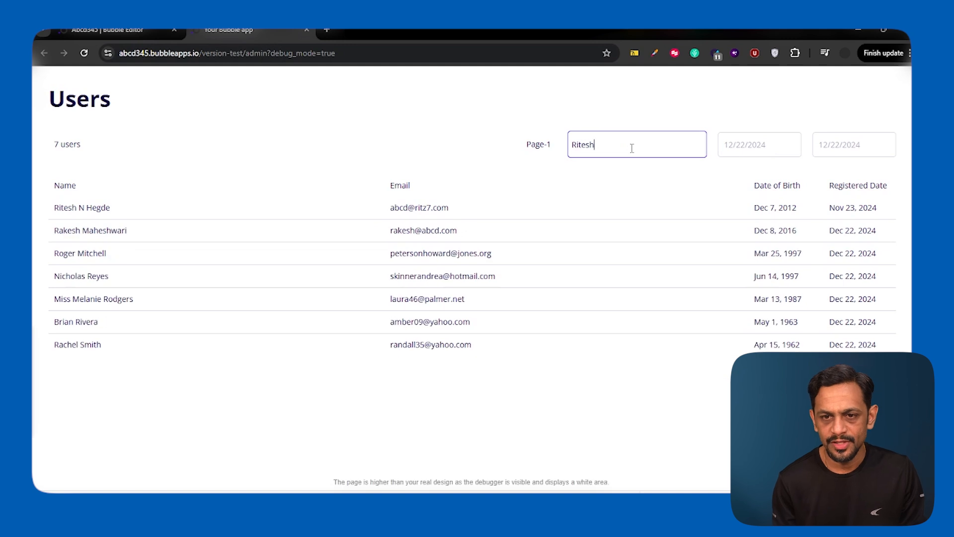